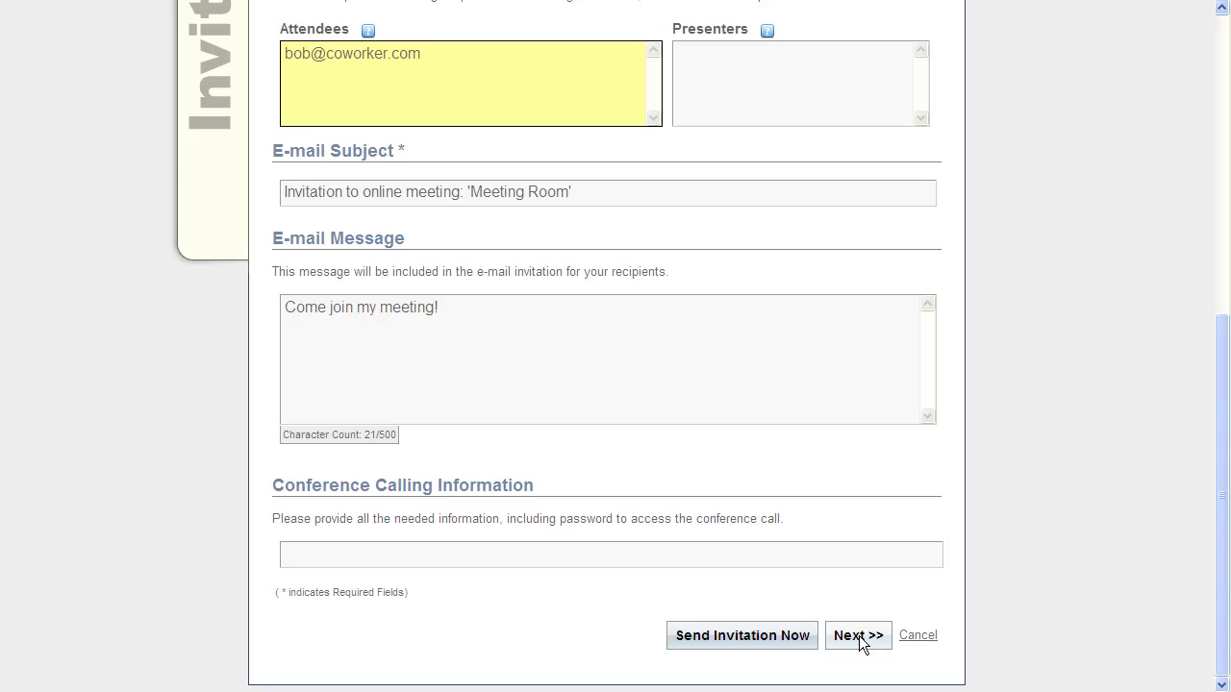
# Proceed from the invitation to the registration form and view the list of past registration forms without choosing one
pyautogui.click(861, 643)
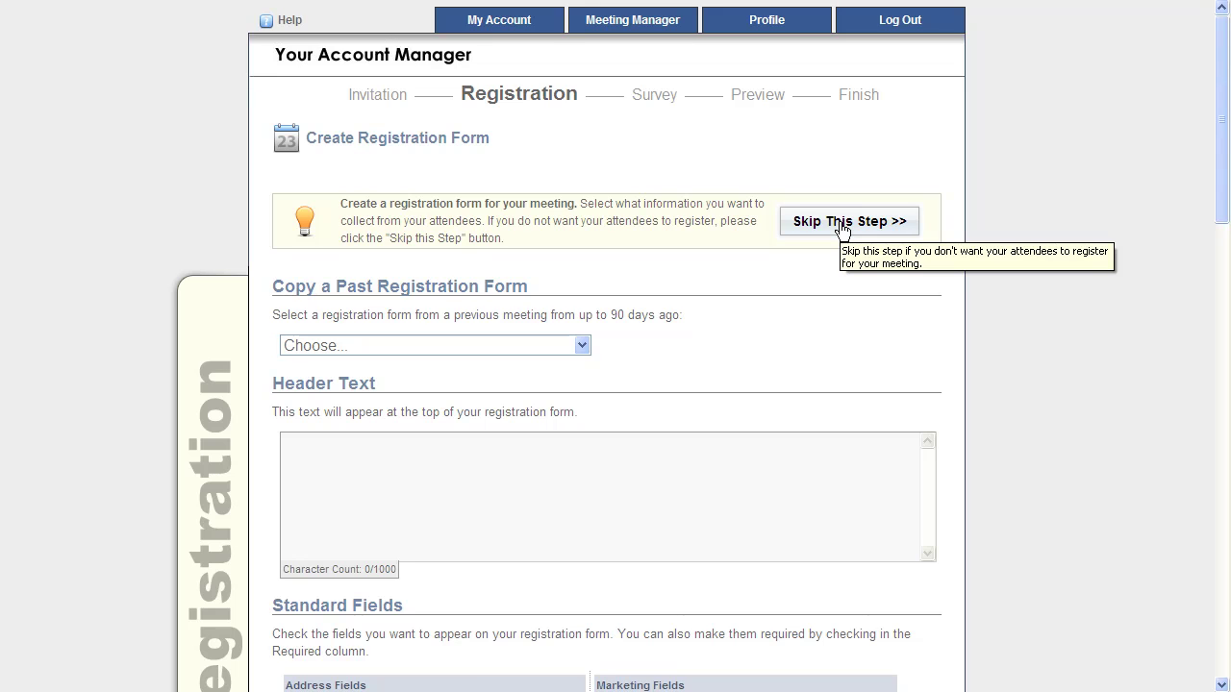
pyautogui.click(582, 346)
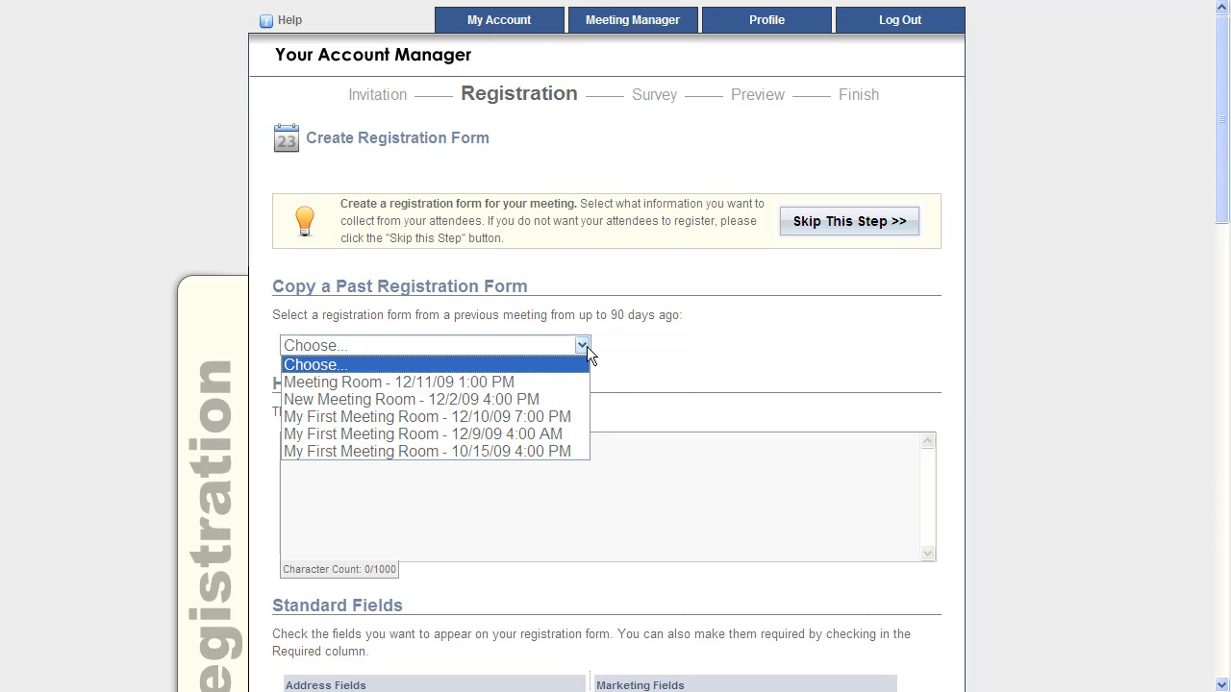
pyautogui.click(587, 346)
# Enter "My meeting room header" as the header text of the registration form
pyautogui.scroll(-3, 641, 336)
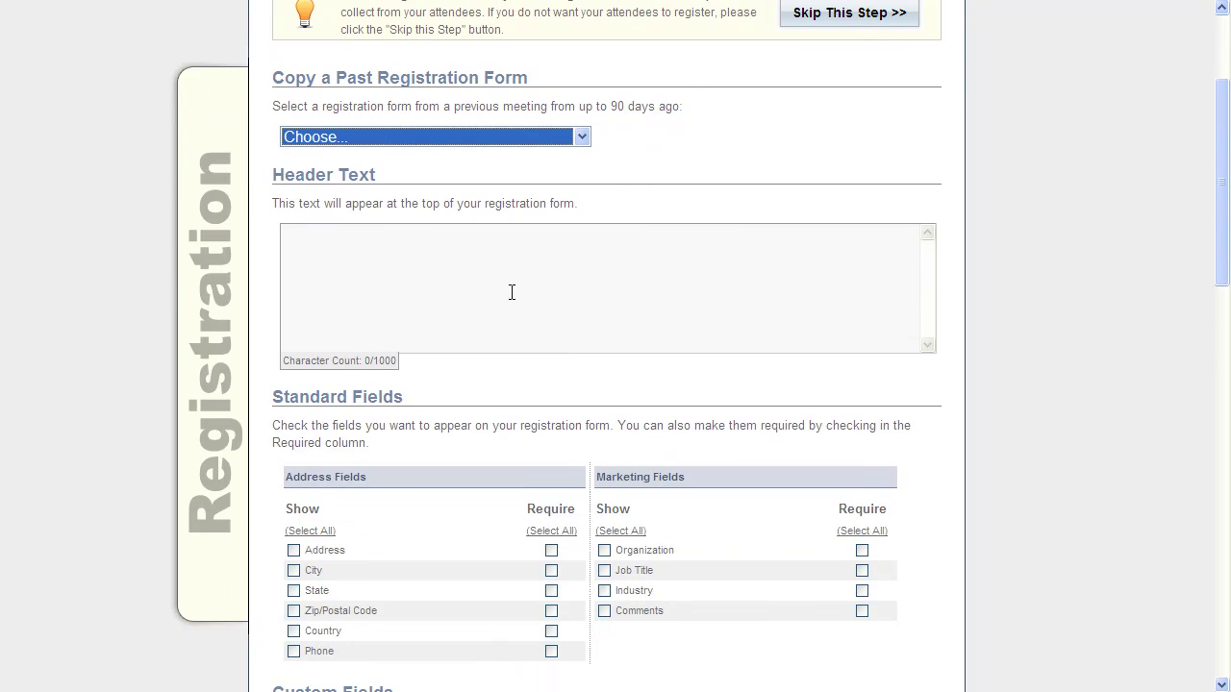
pyautogui.click(485, 277)
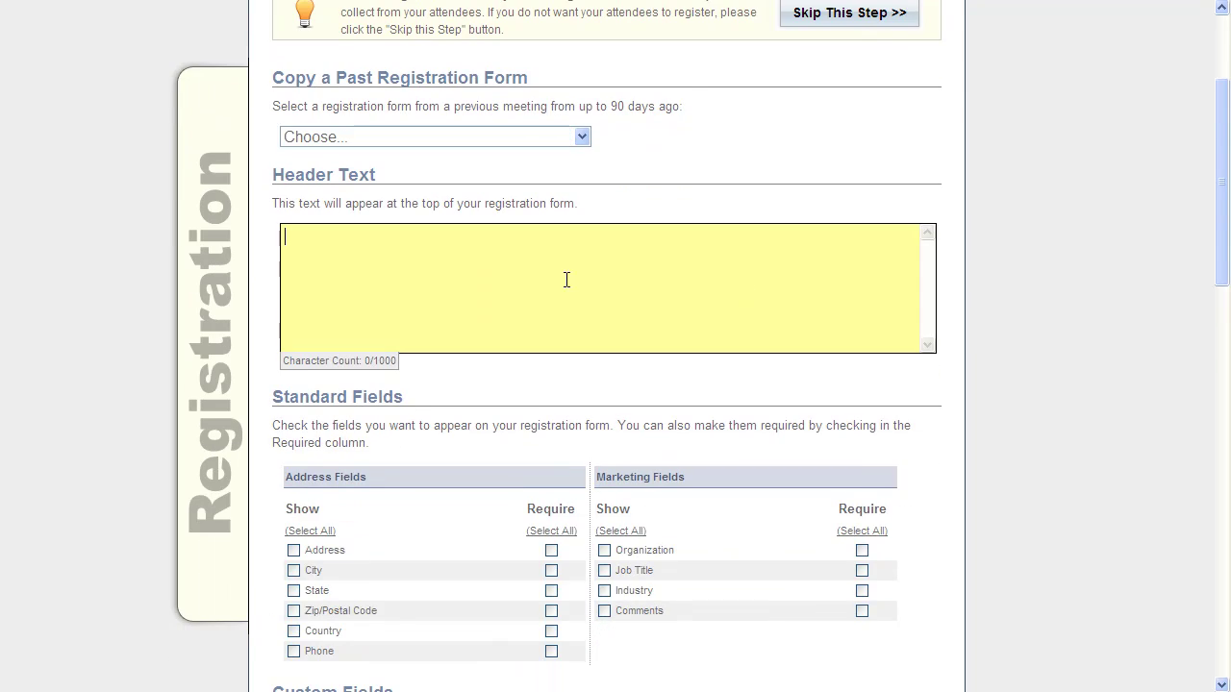
pyautogui.write('My meet')
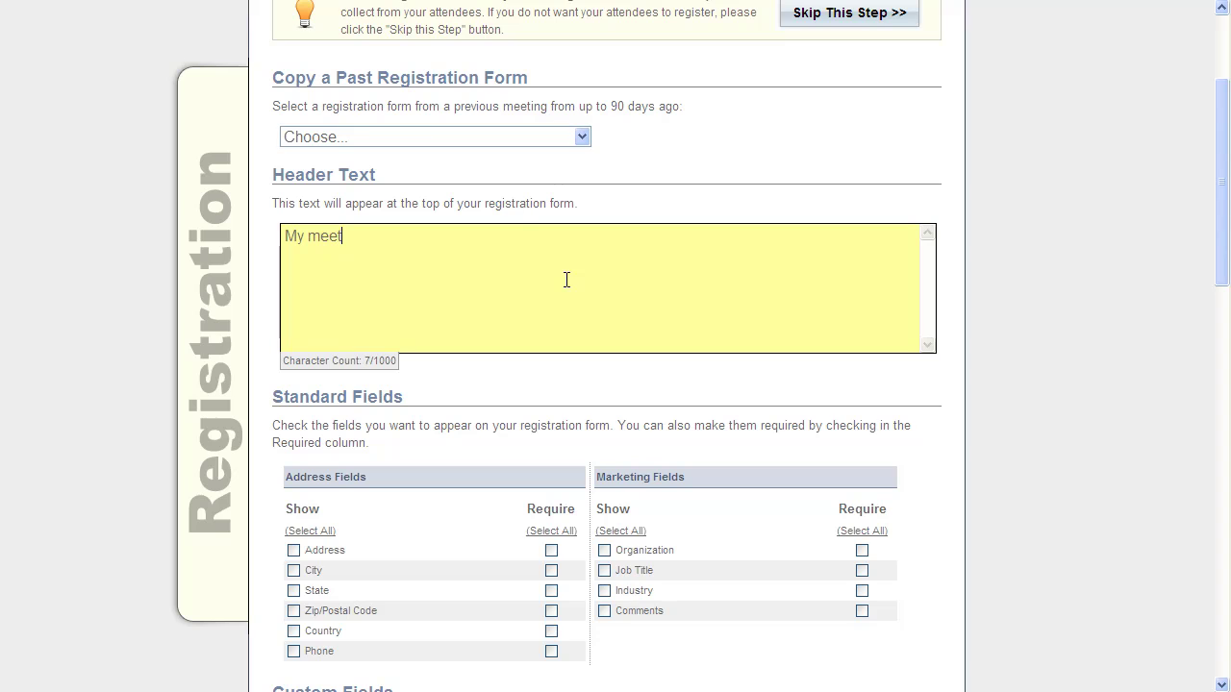
pyautogui.write('ing room header')
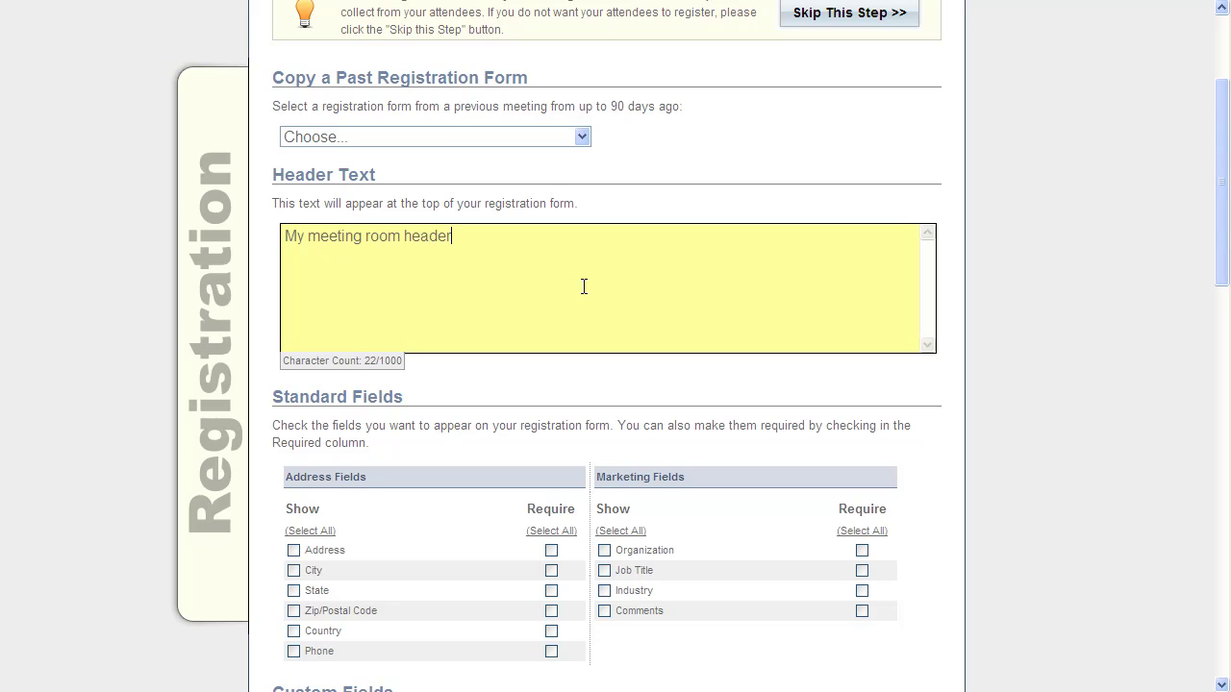
# Show the Phone and Industry fields on the registration form and make Phone required
pyautogui.scroll(-3, 611, 296)
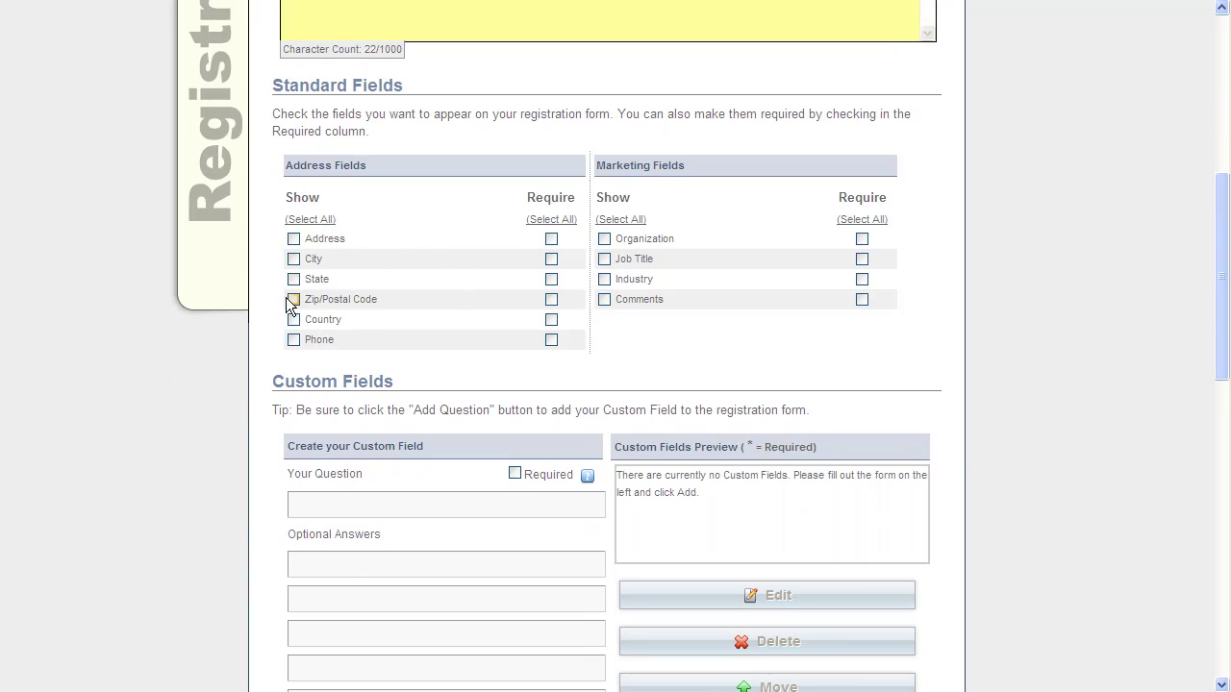
pyautogui.click(293, 340)
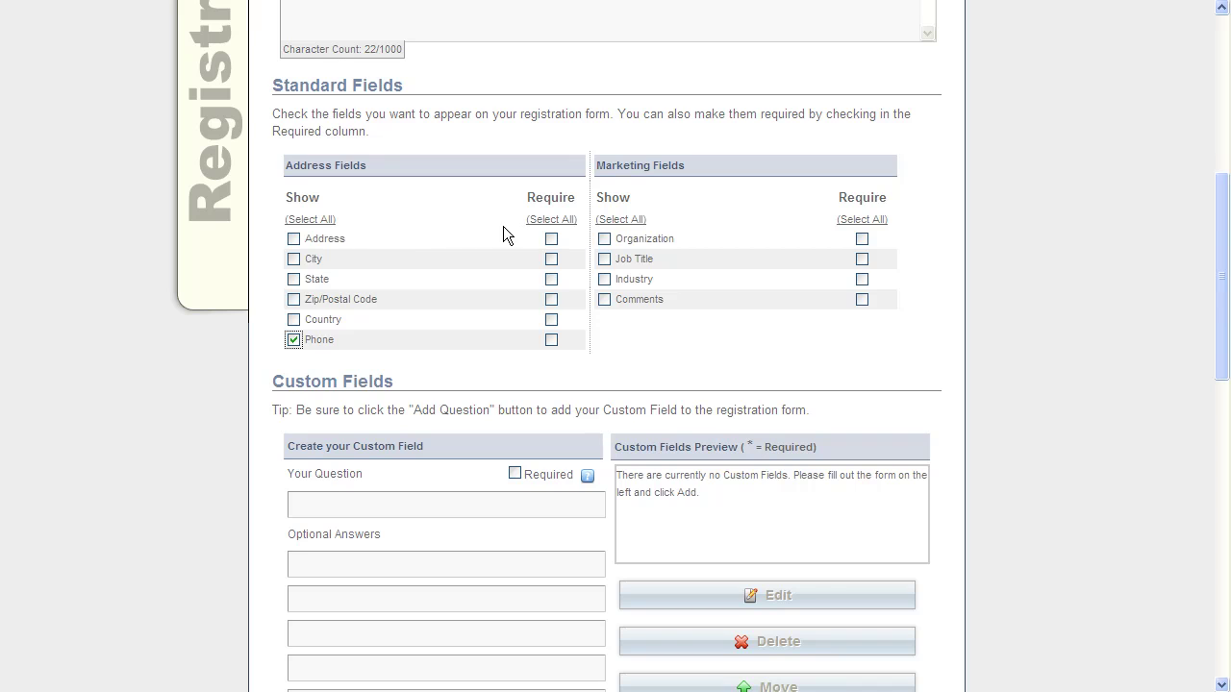
pyautogui.click(603, 279)
pyautogui.click(551, 342)
# Try showing all address fields at once, and restore the selection to Phone only
pyautogui.click(319, 220)
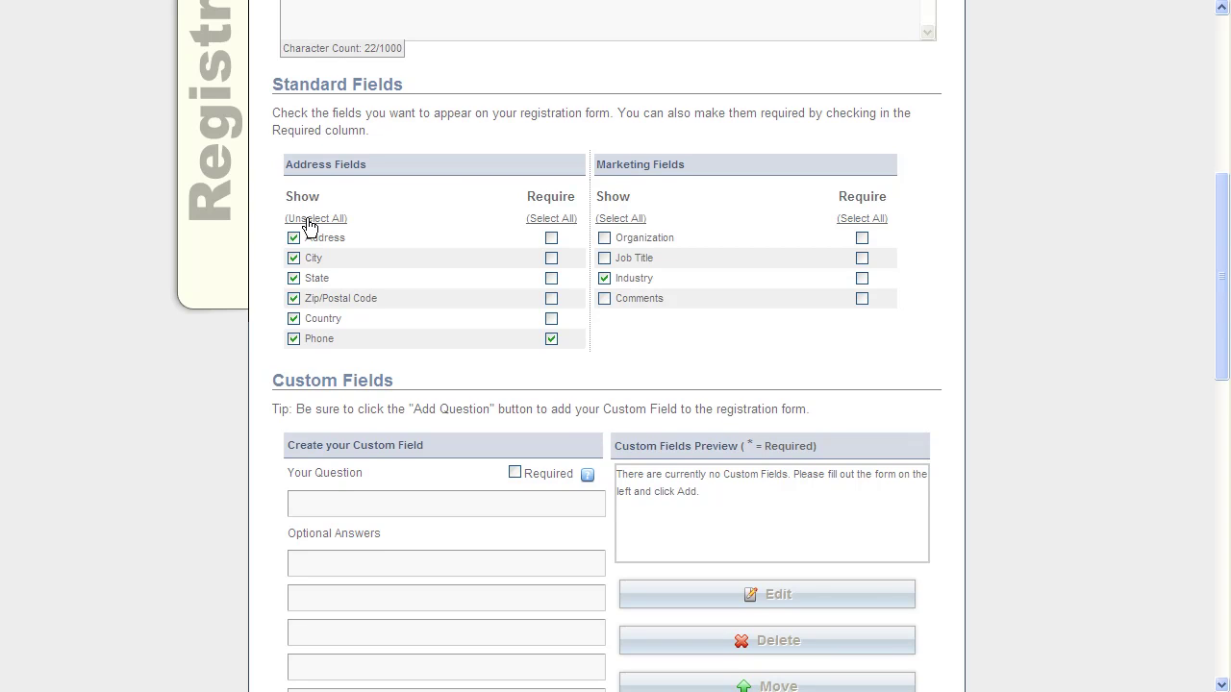
pyautogui.click(307, 224)
pyautogui.click(294, 338)
# Add the optional custom question "Whats your favorite color?" with the answers Red, Blue and Green
pyautogui.scroll(-5, 502, 320)
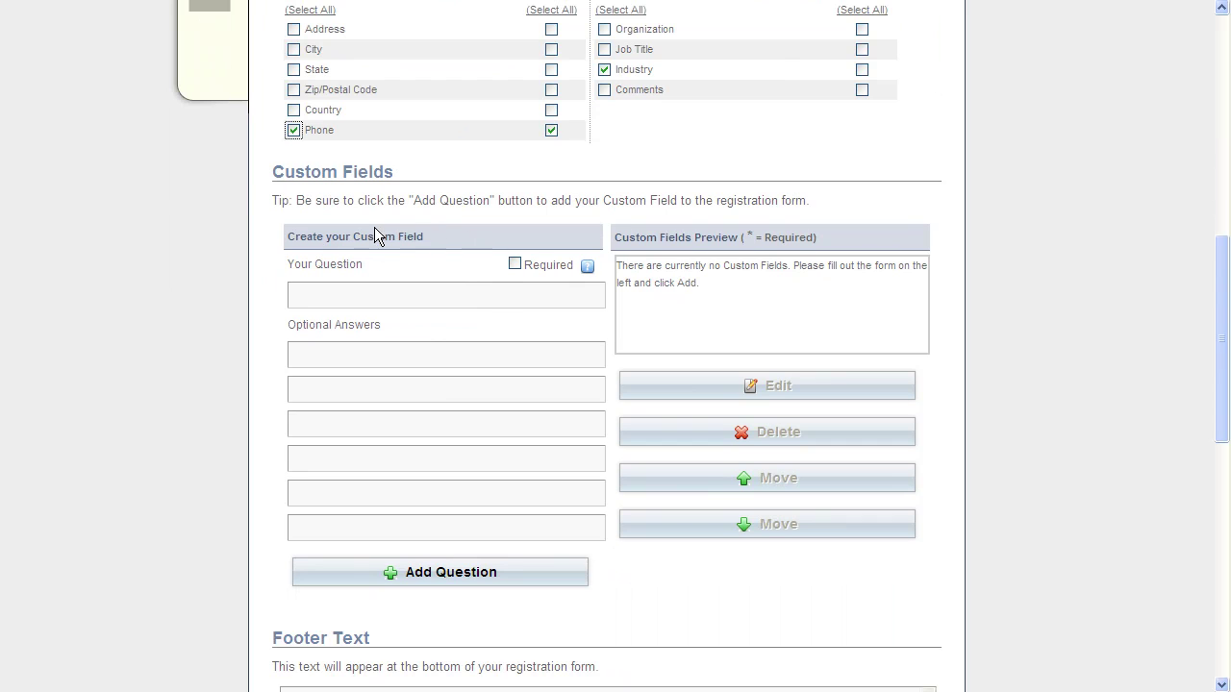
pyautogui.click(353, 295)
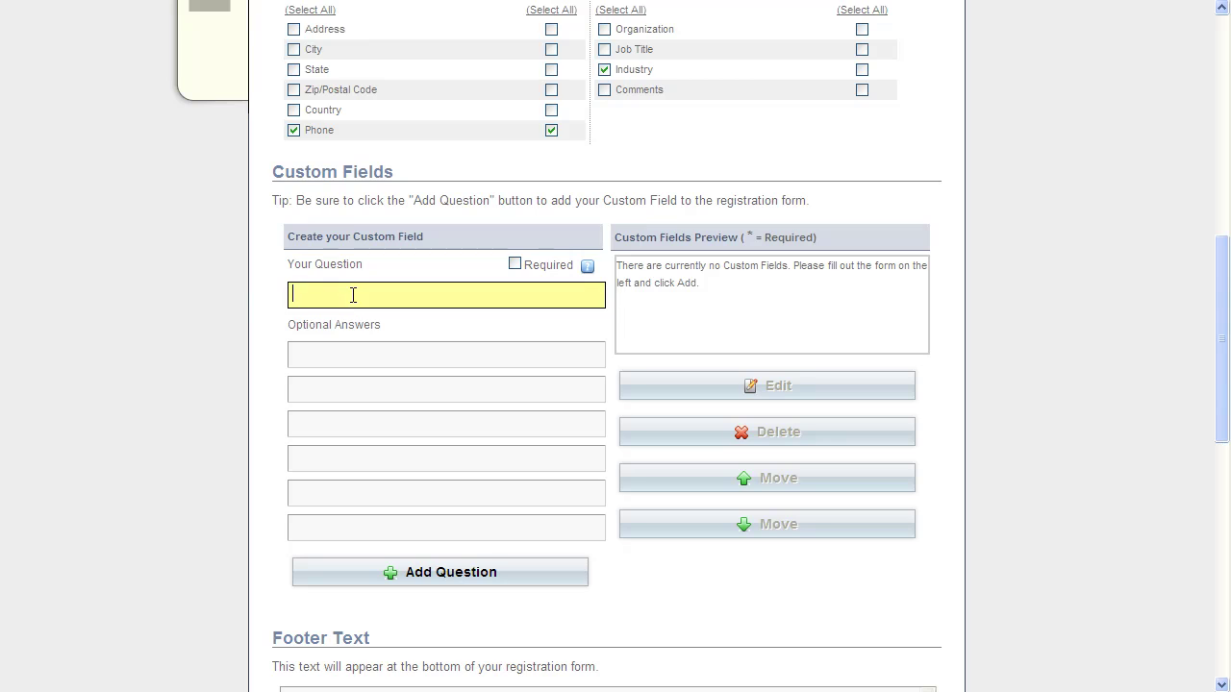
pyautogui.write('Whats your favorite color?')
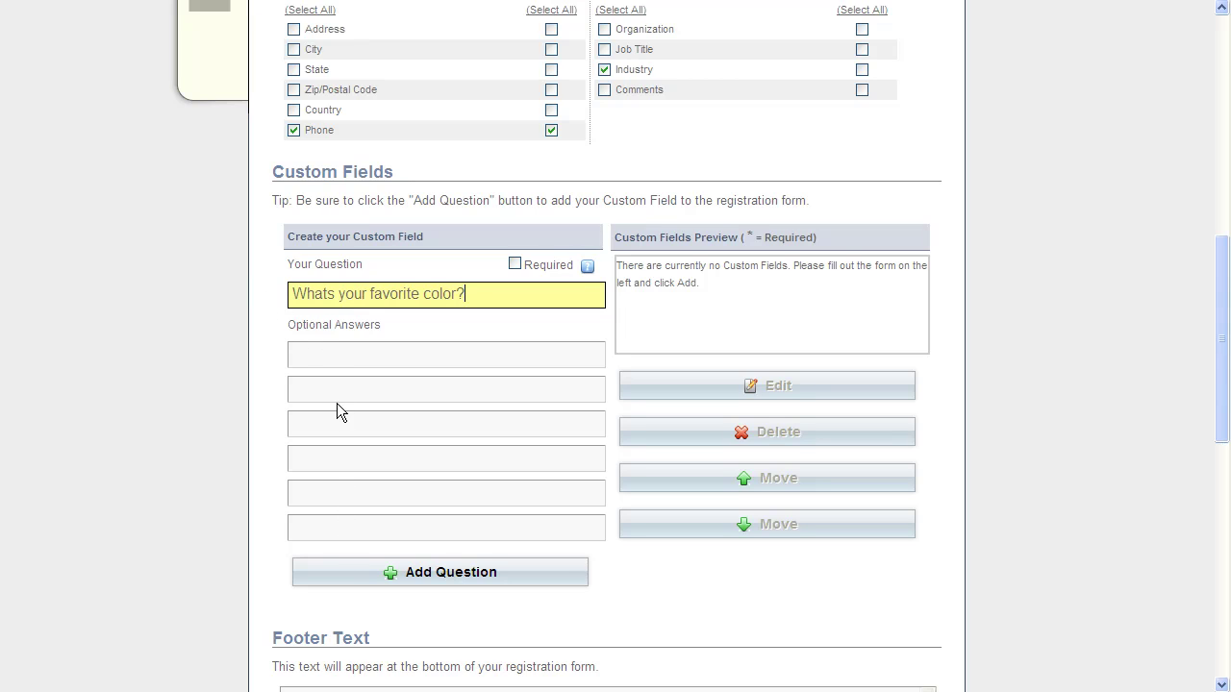
pyautogui.click(327, 353)
pyautogui.write('Red')
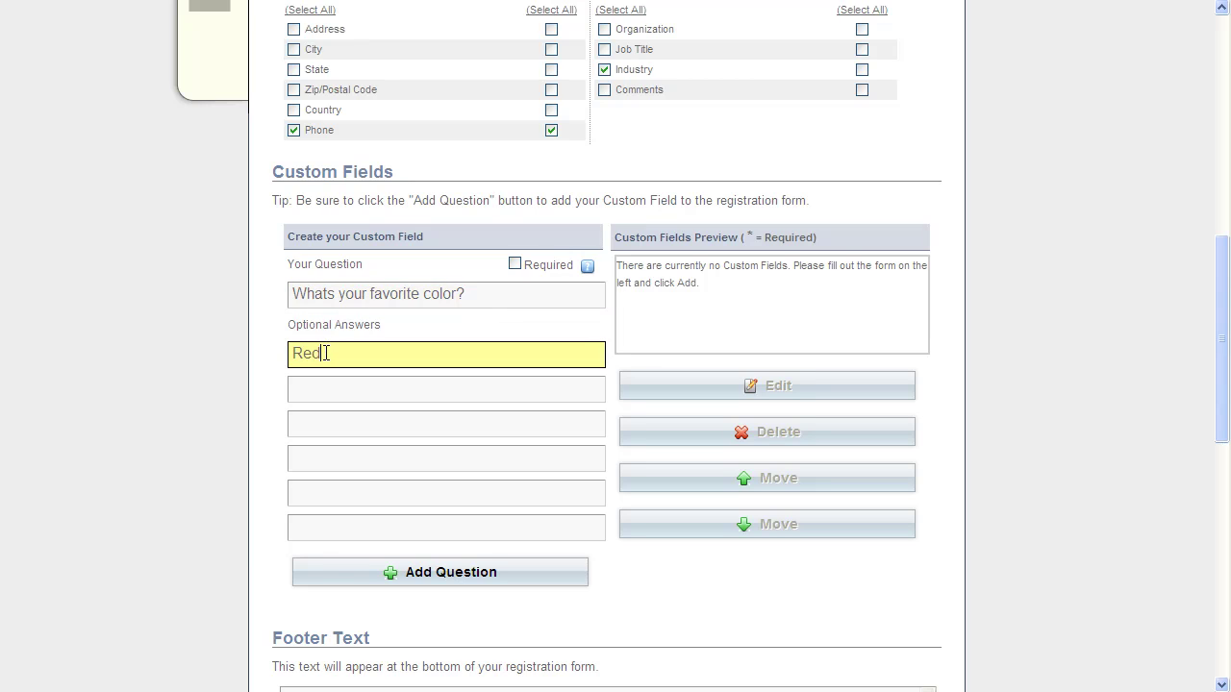
pyautogui.press('Tab')
pyautogui.write('Blue')
pyautogui.press('Tab')
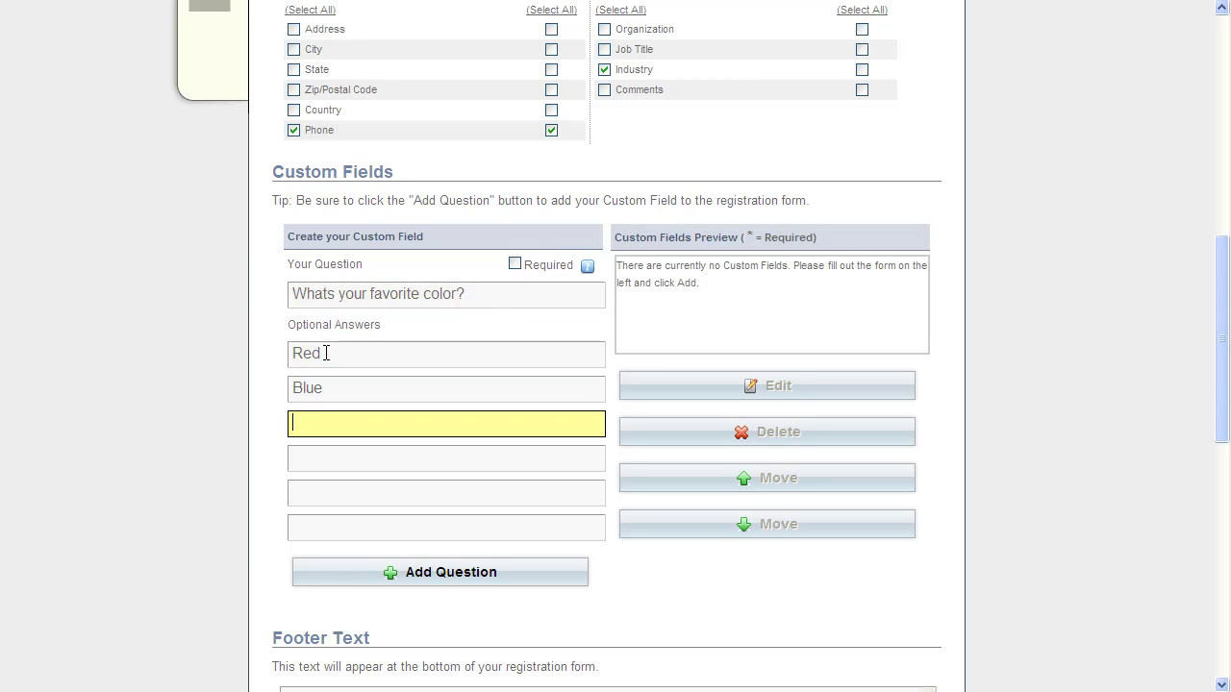
pyautogui.write('Green')
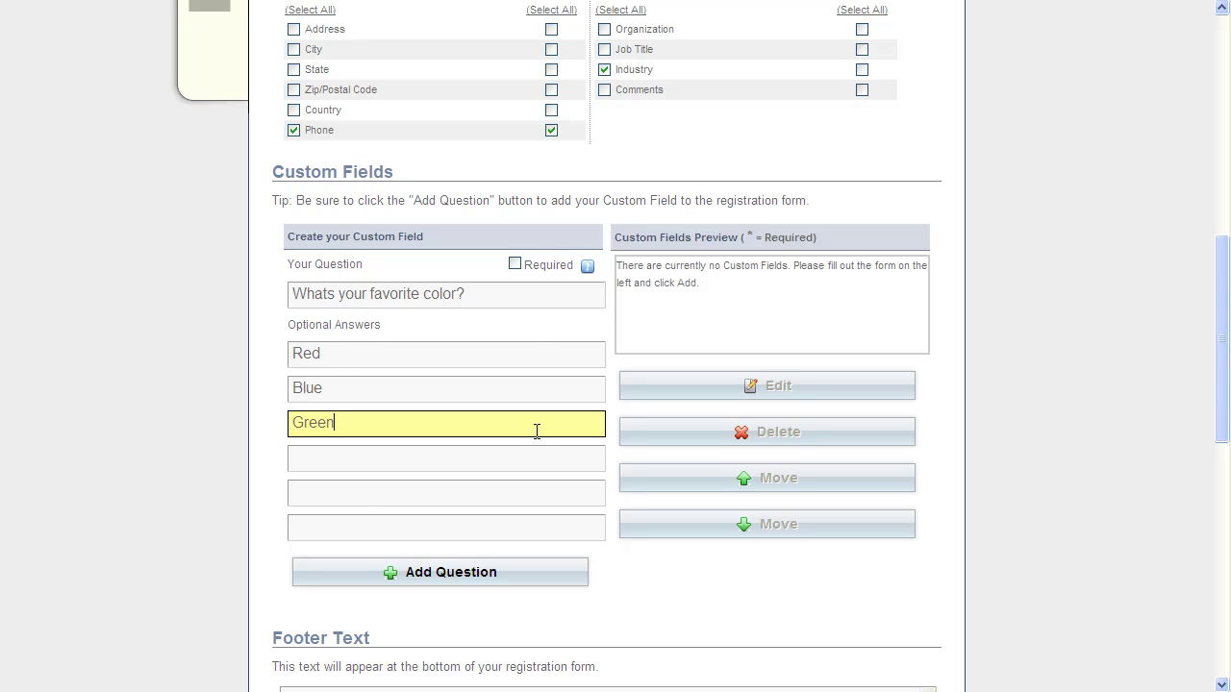
pyautogui.click(513, 268)
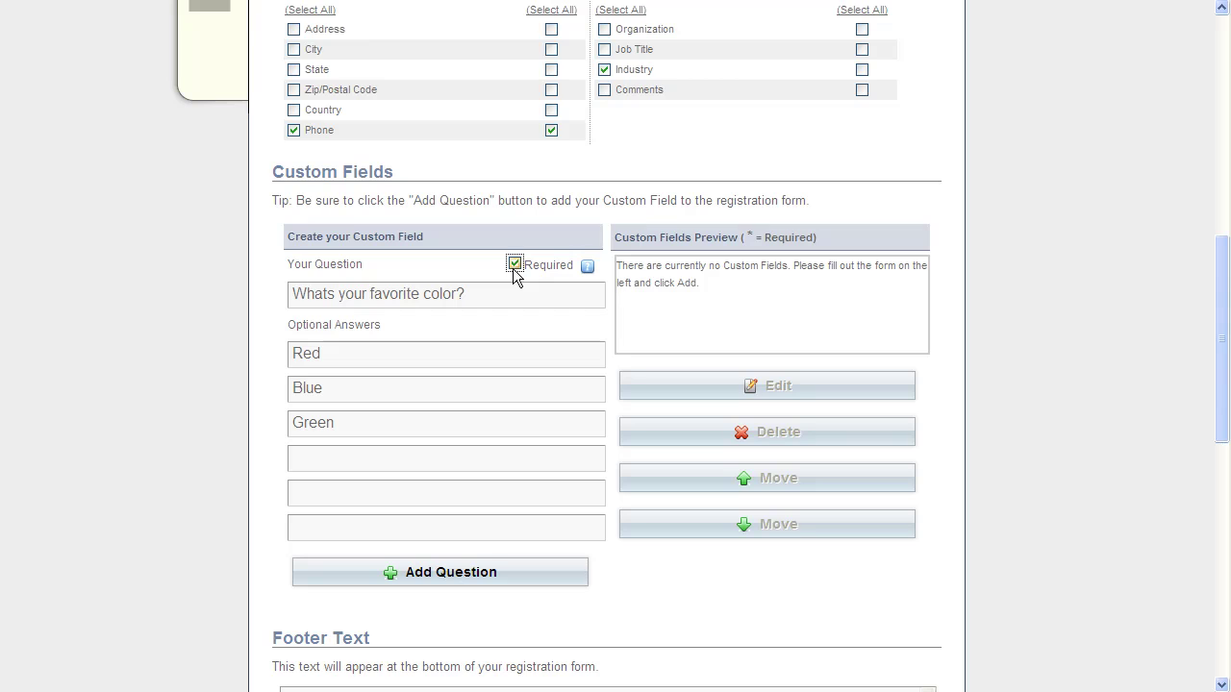
pyautogui.click(513, 269)
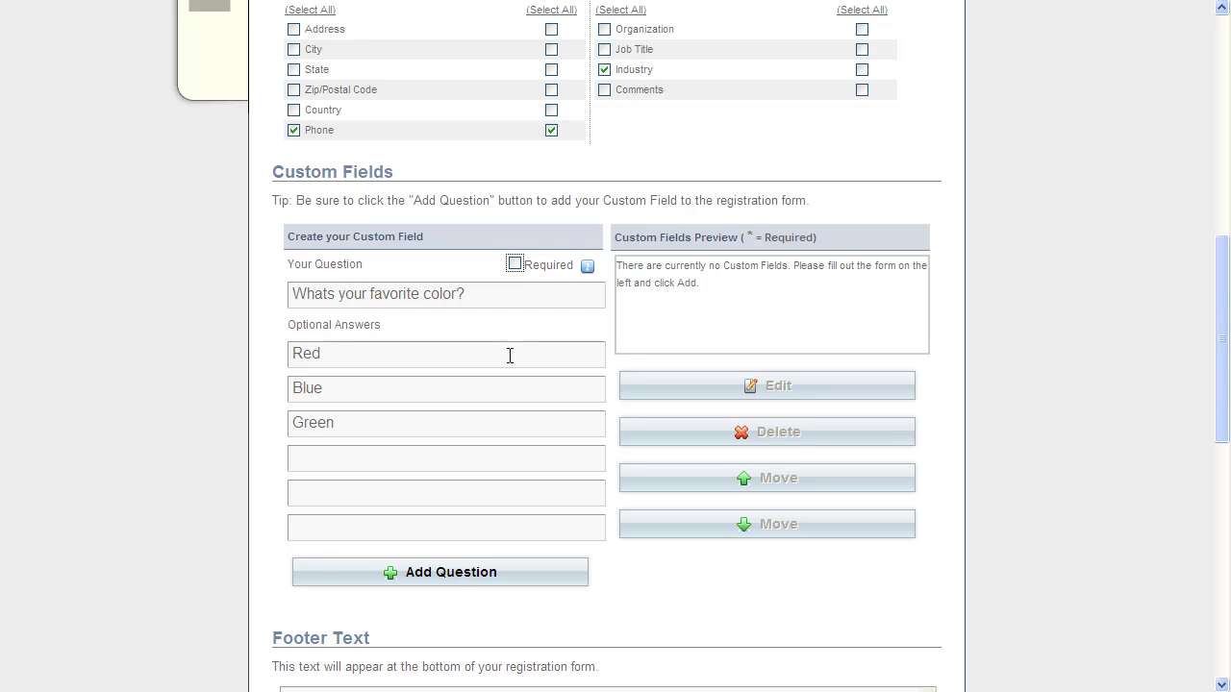
pyautogui.click(452, 575)
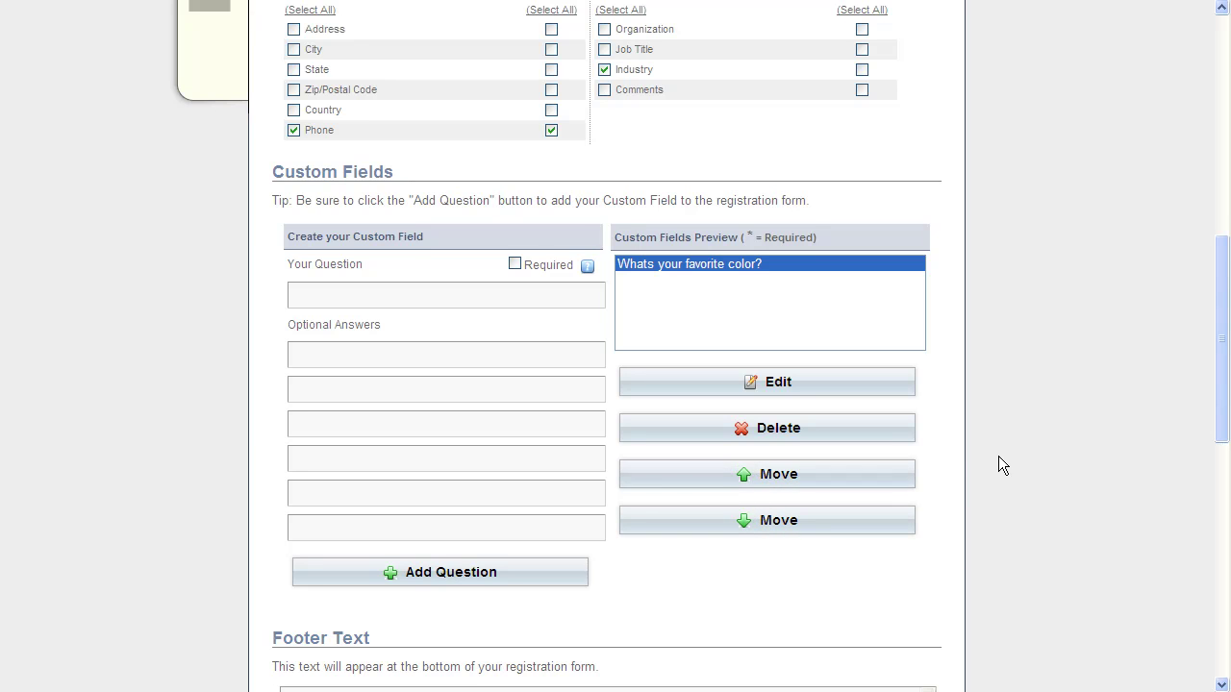
# Enter "Thats all folks!" as the footer text of the registration form
pyautogui.scroll(-5, 999, 457)
pyautogui.scroll(-1, 997, 460)
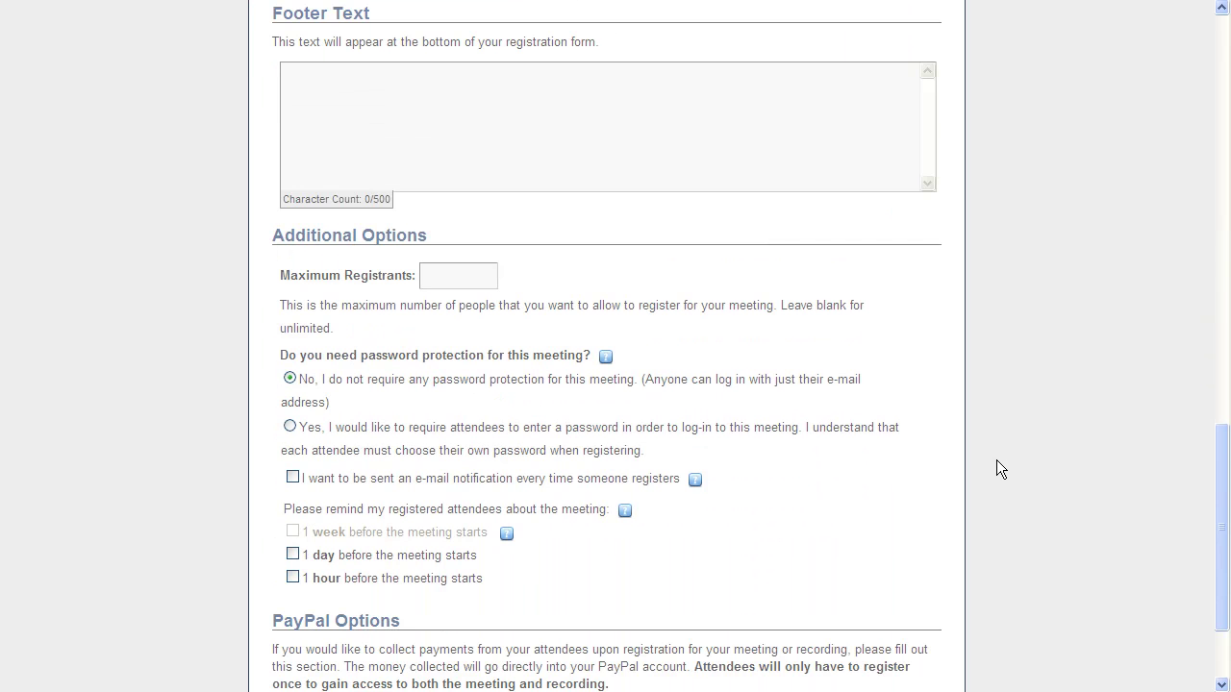
pyautogui.click(426, 122)
pyautogui.write('T')
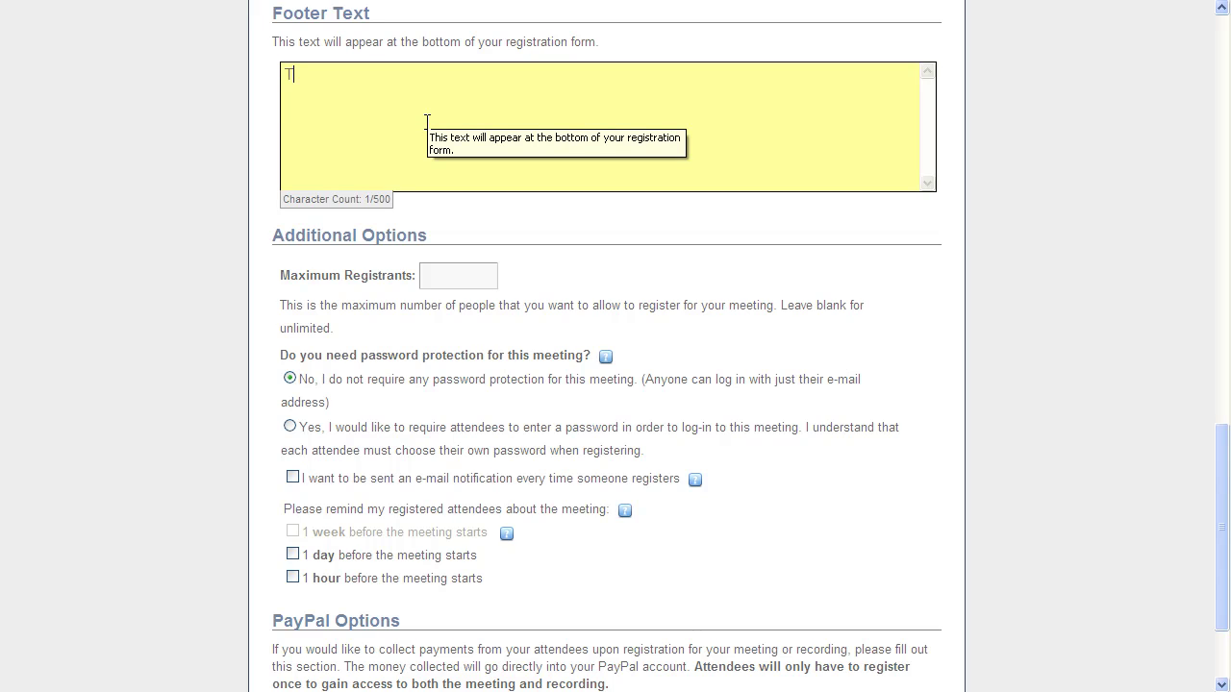
pyautogui.write('hats all folks!')
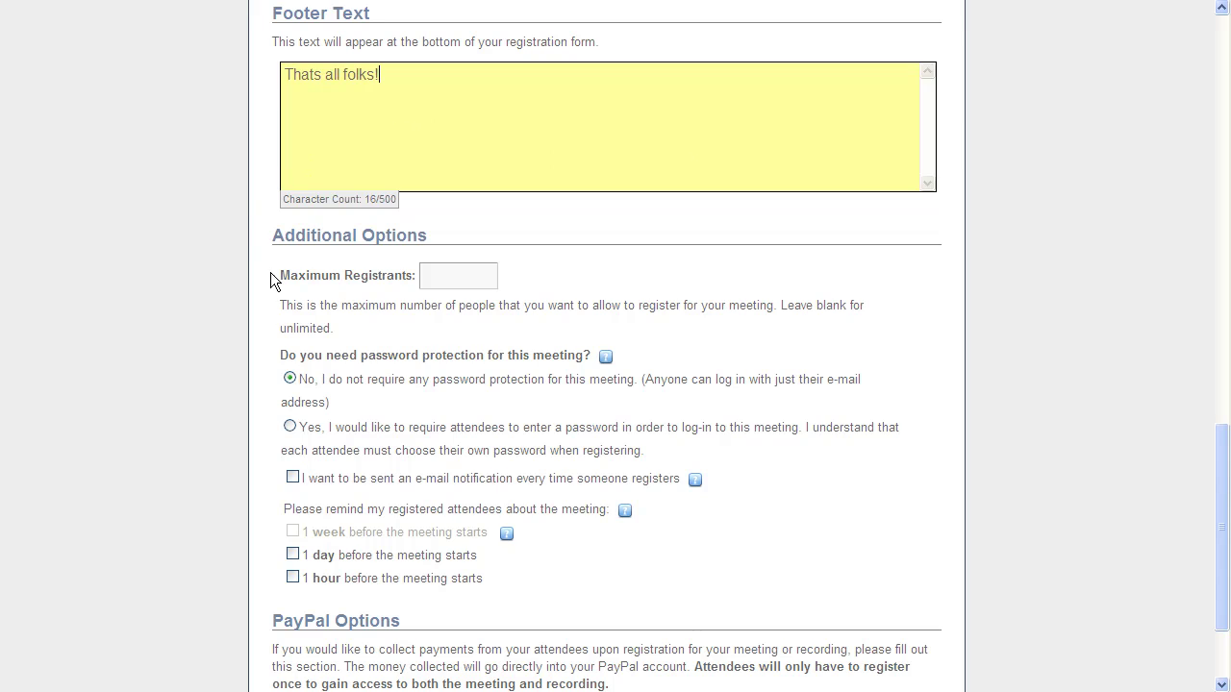
# Limit the meeting to 10 registrants and require attendees to log in with a password
pyautogui.click(440, 274)
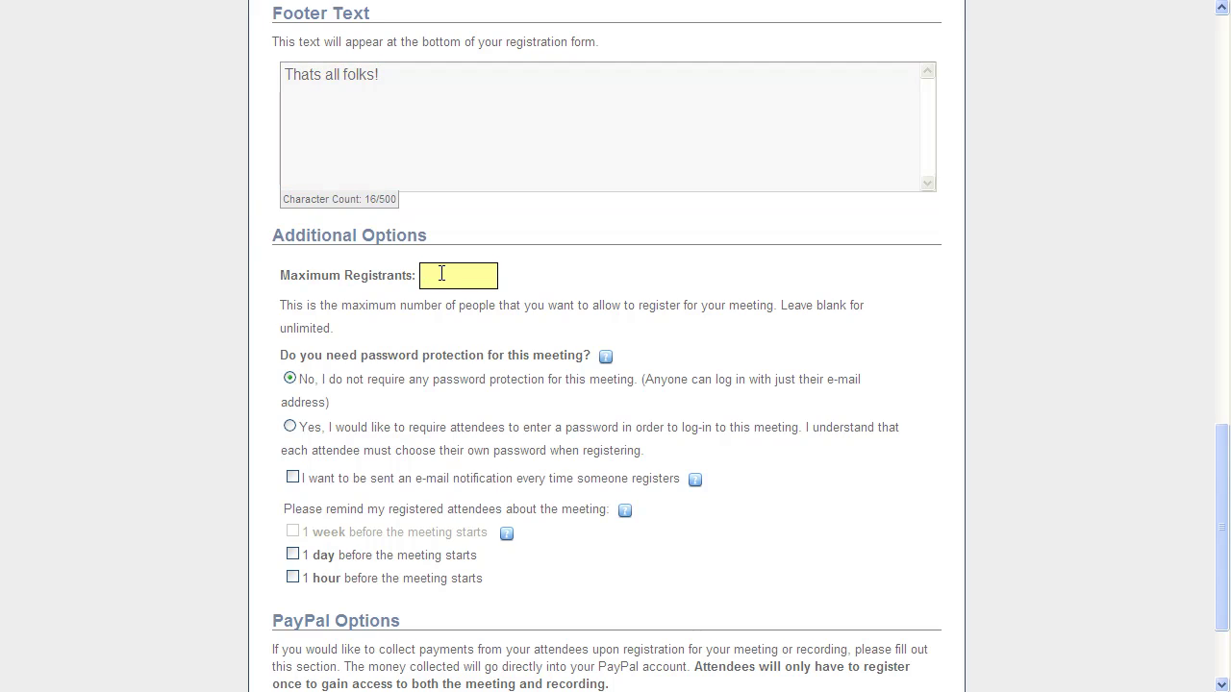
pyautogui.write('10')
pyautogui.click(290, 426)
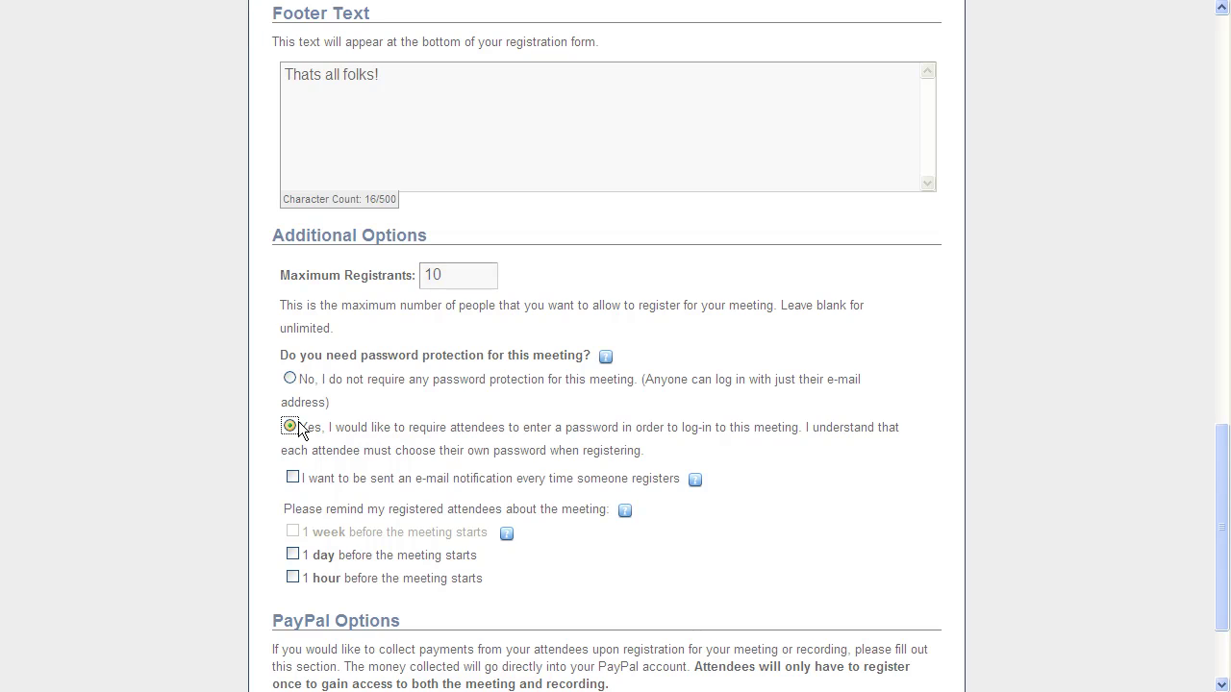
# Enable e-mail notifications for each registration and an attendee reminder 1 day before the meeting starts
pyautogui.scroll(-3, 301, 430)
pyautogui.click(292, 327)
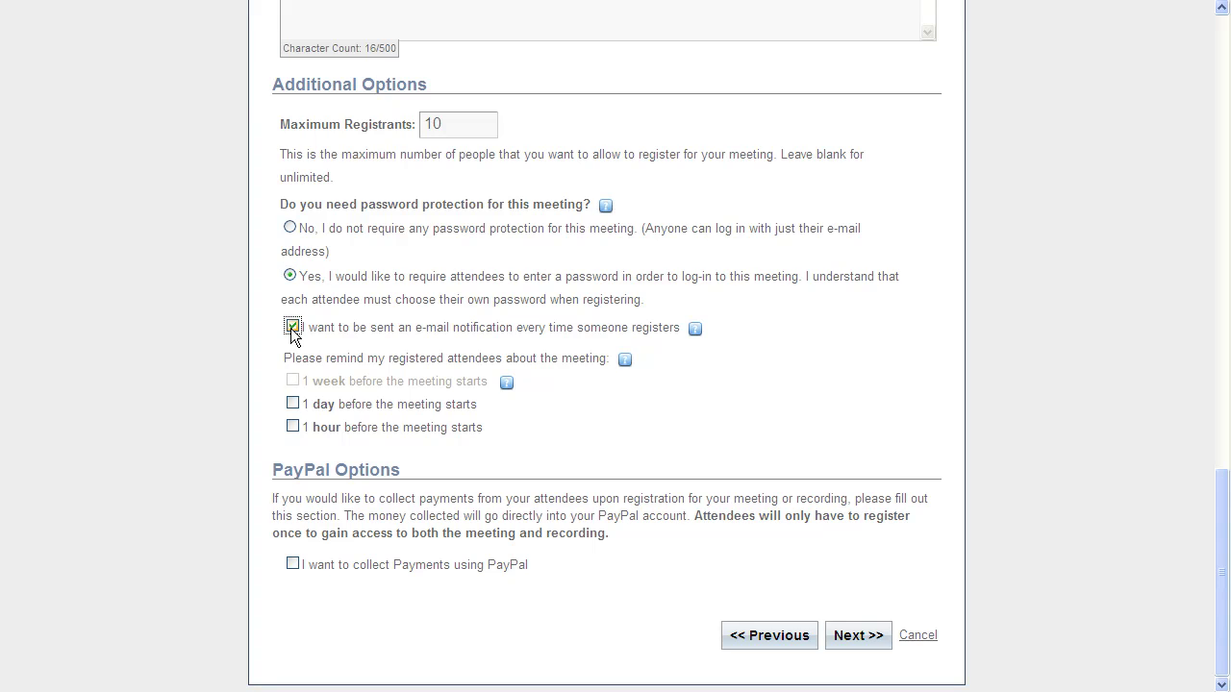
pyautogui.click(294, 406)
# Complete the registration form and skip the survey to reach the preview of the invitation
pyautogui.click(849, 635)
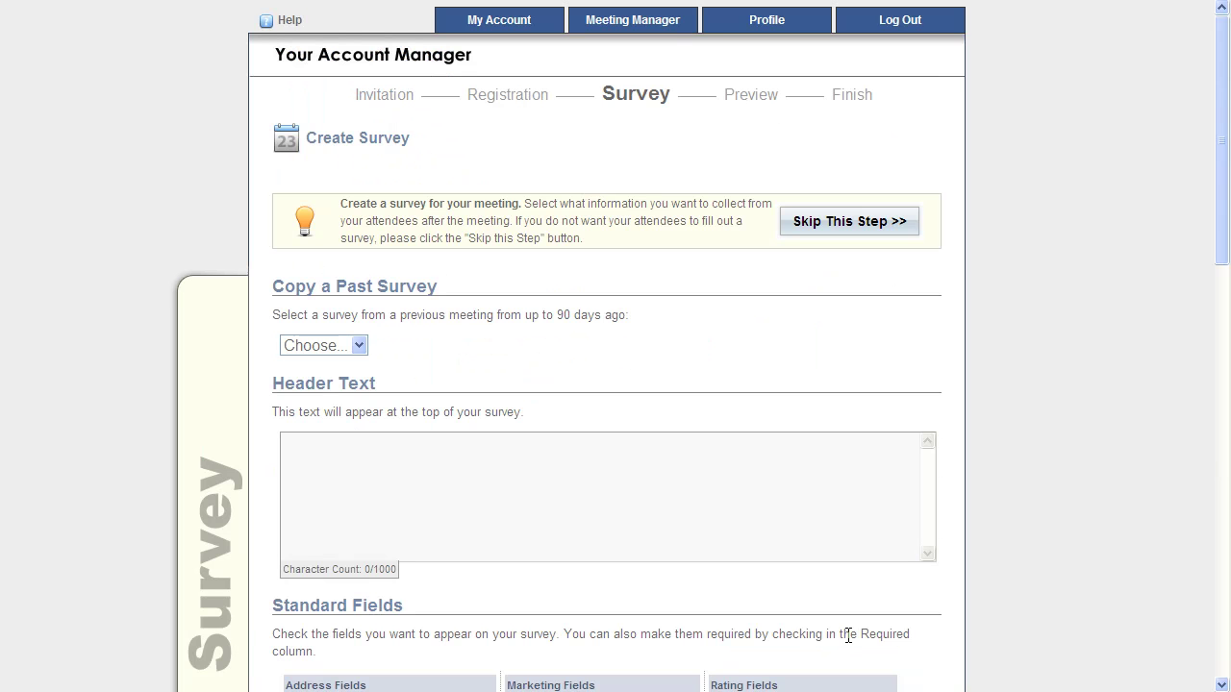
pyautogui.click(837, 231)
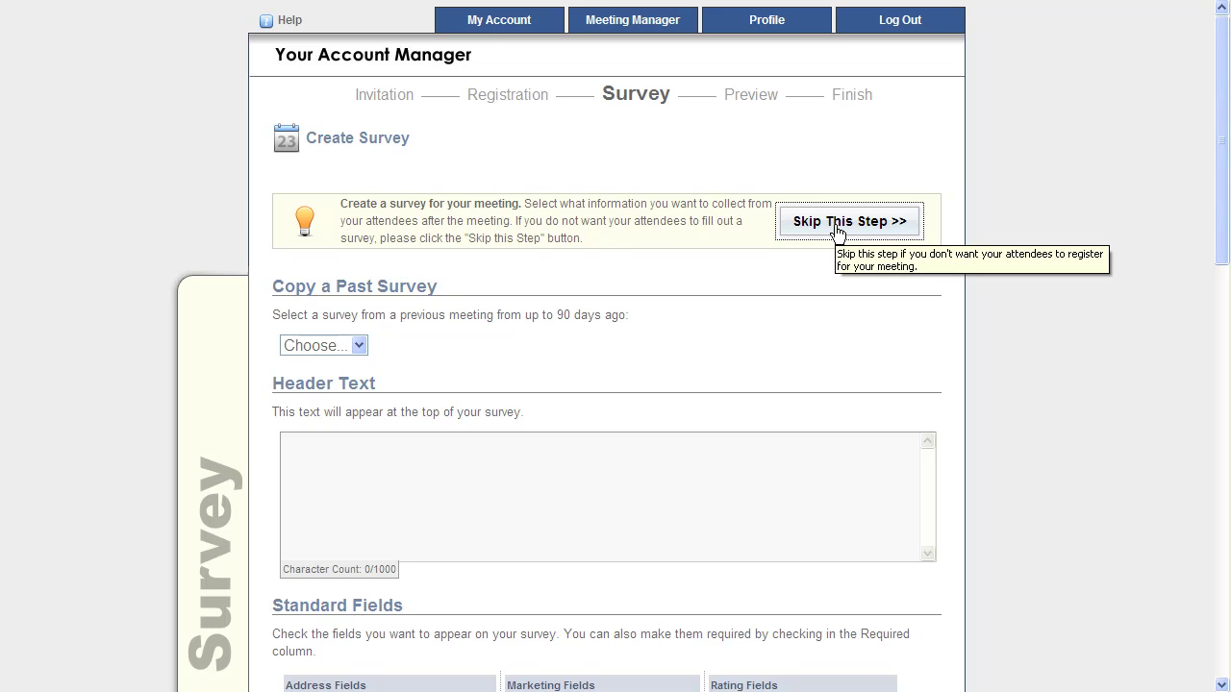
pyautogui.scroll(-4, 851, 256)
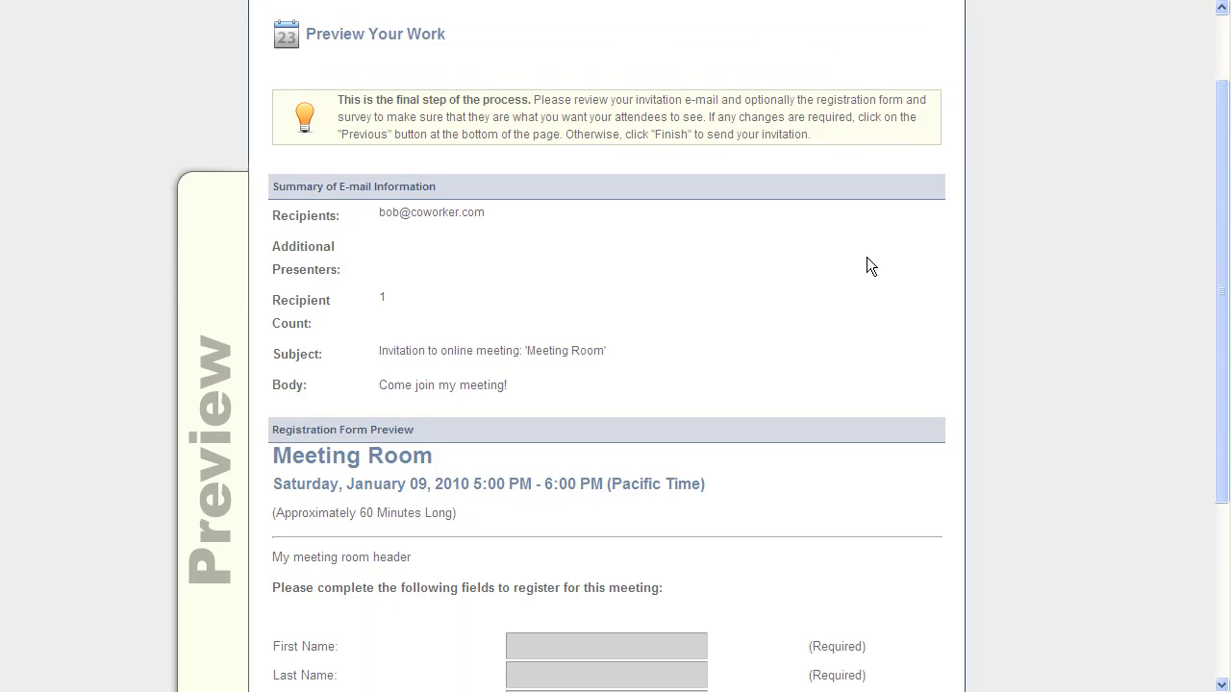